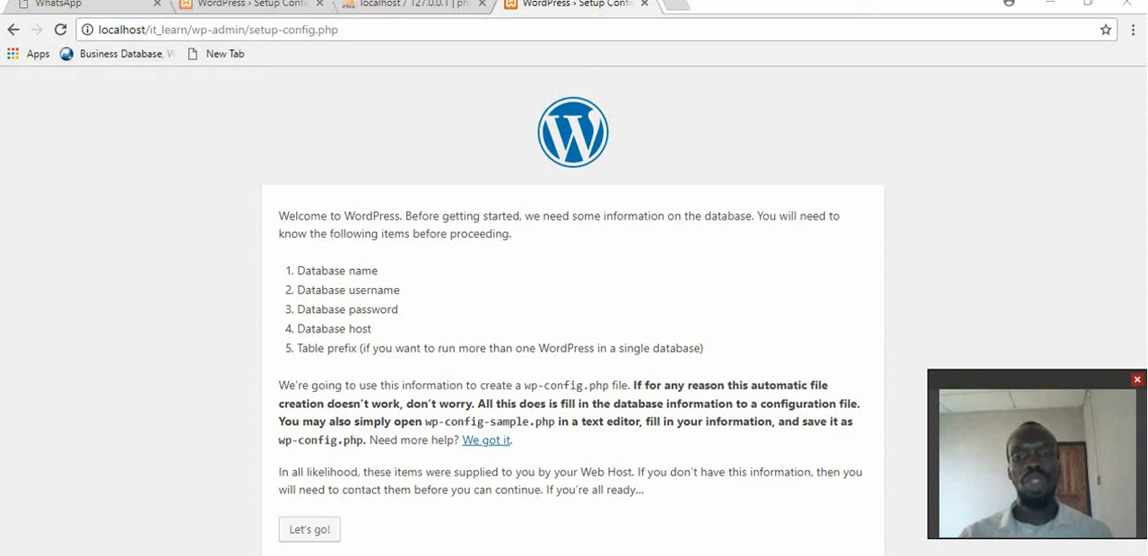
Open localhost/phpmyadmin in a new browser tab.
click(675, 7)
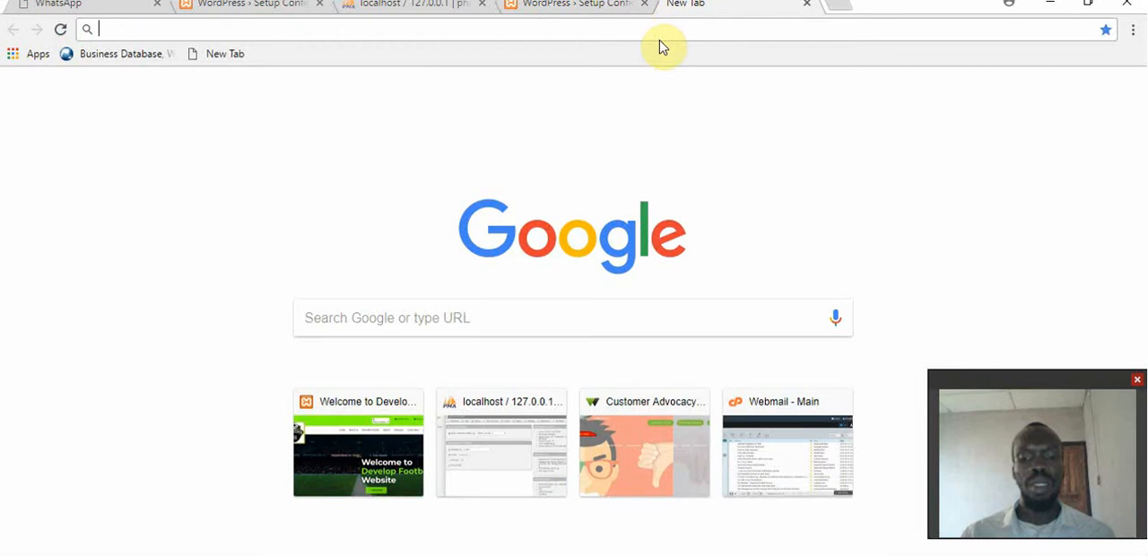
text(lo)
key(End)
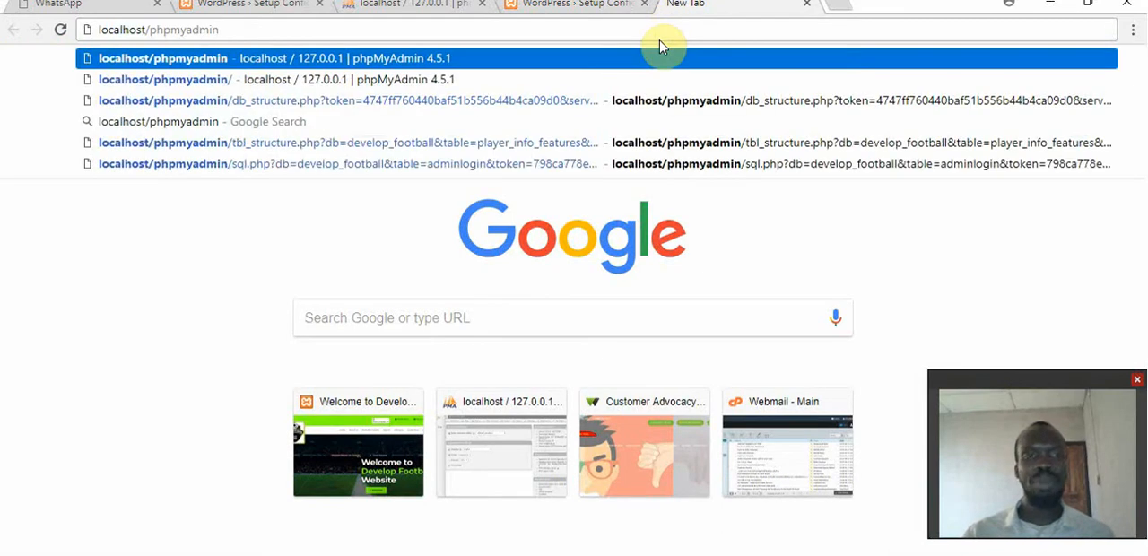
key(Return)
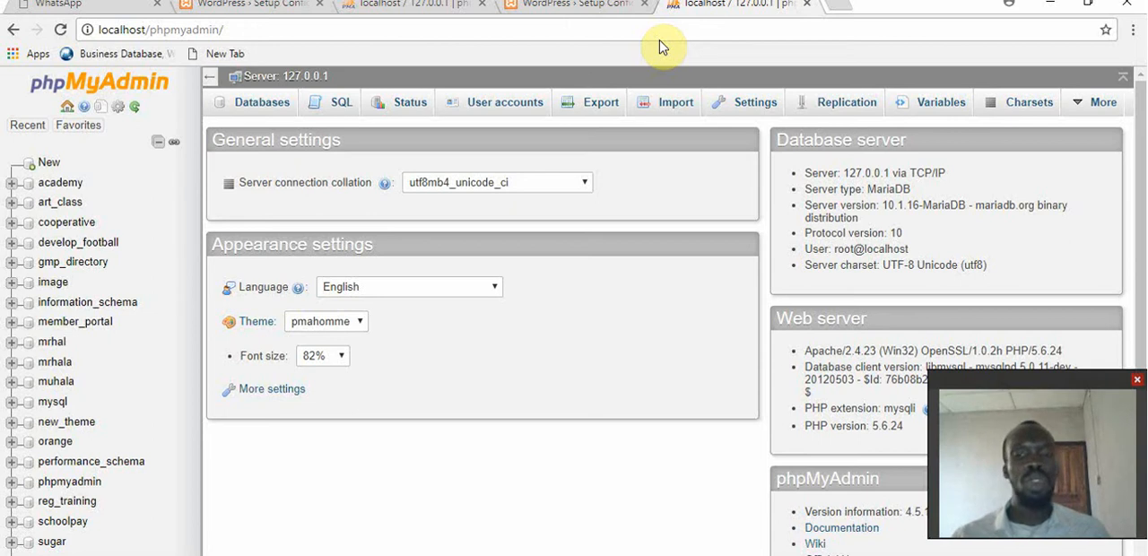
Create a new database named it_learn, leaving the collation unselected.
click(262, 105)
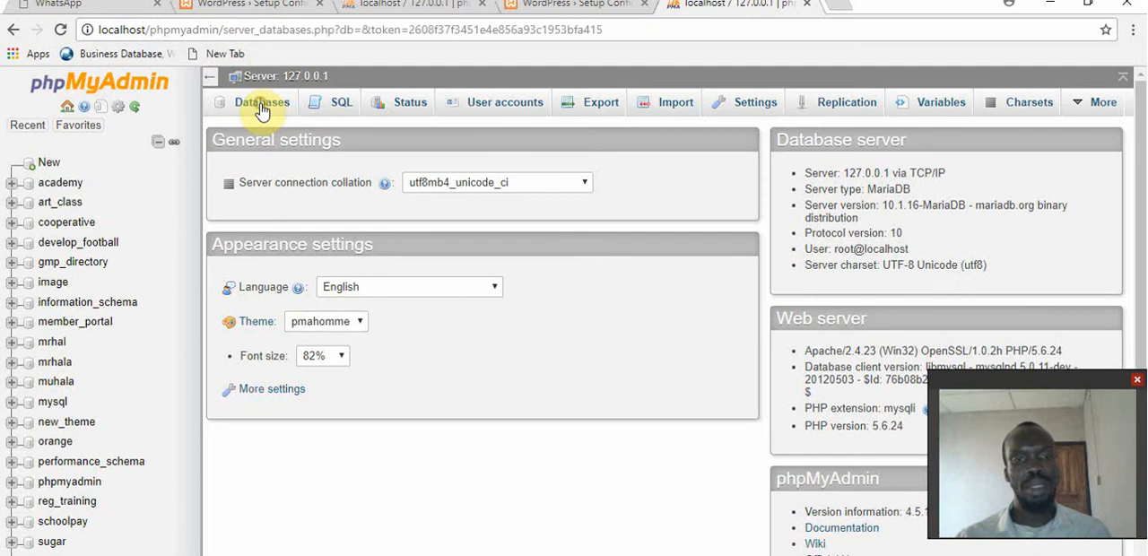
click(289, 226)
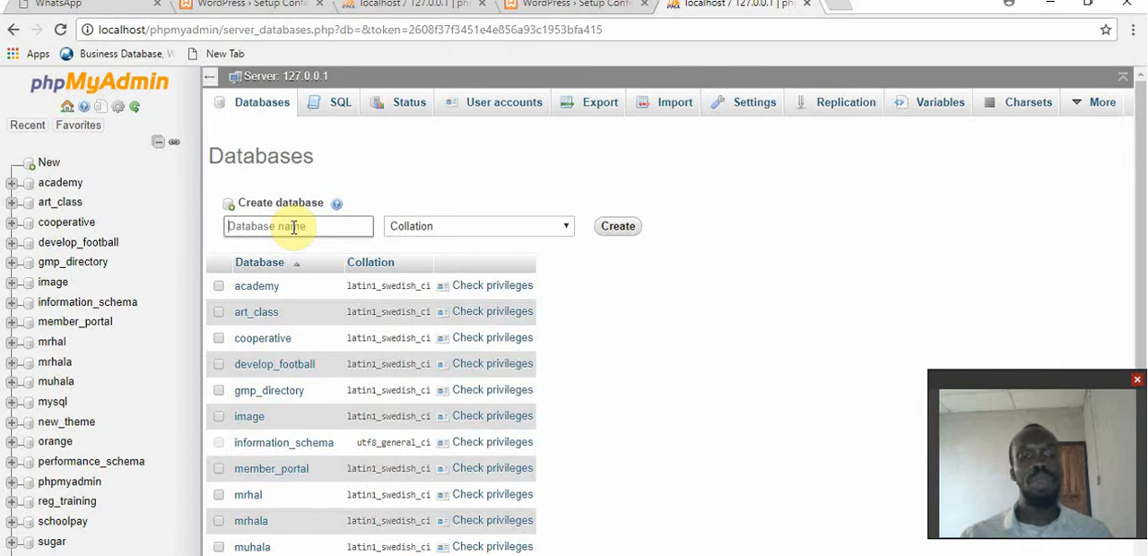
text(lt)
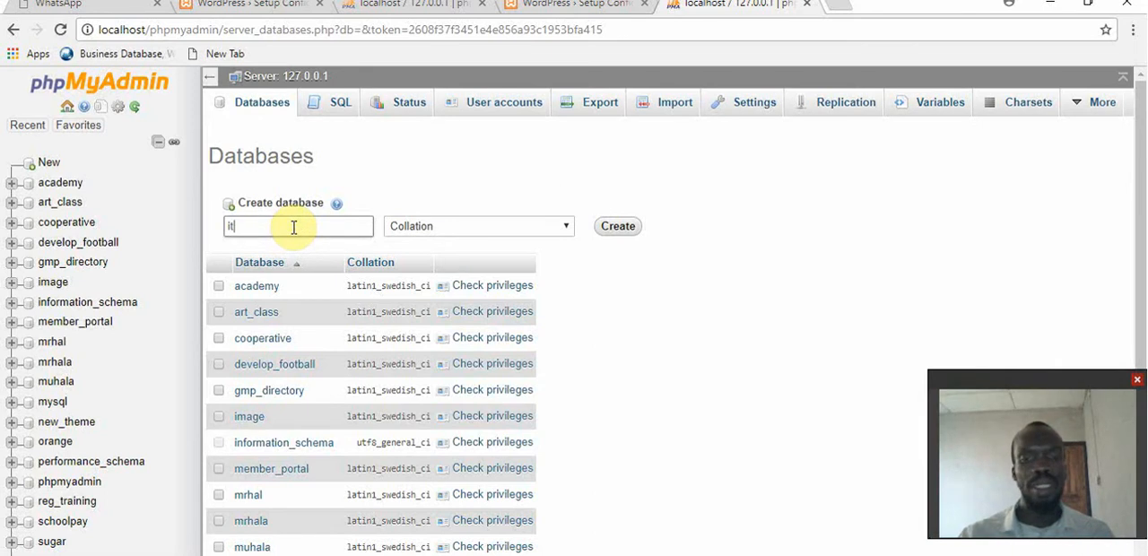
text(_l)
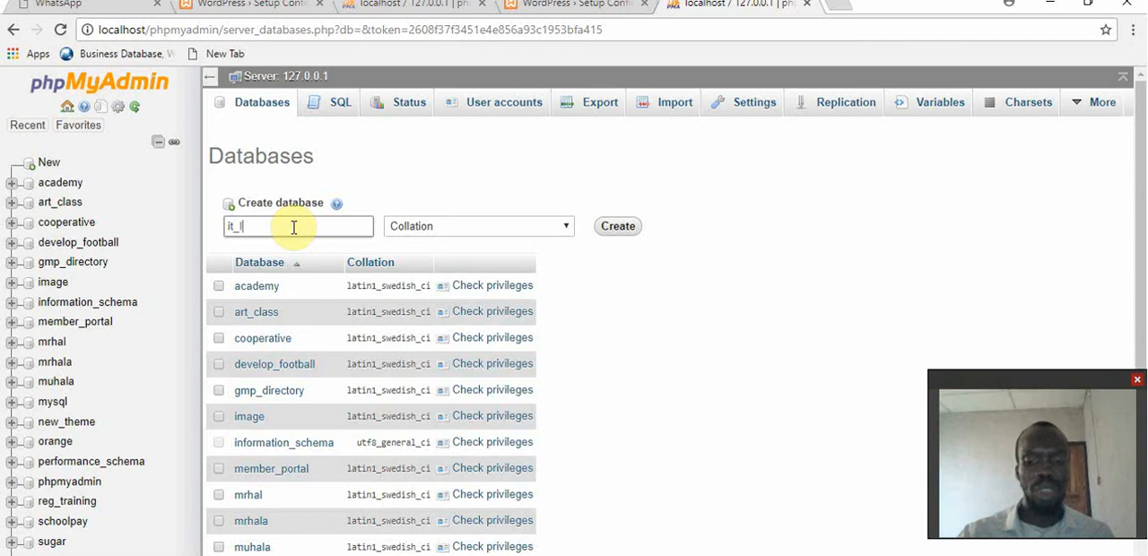
text(earn)
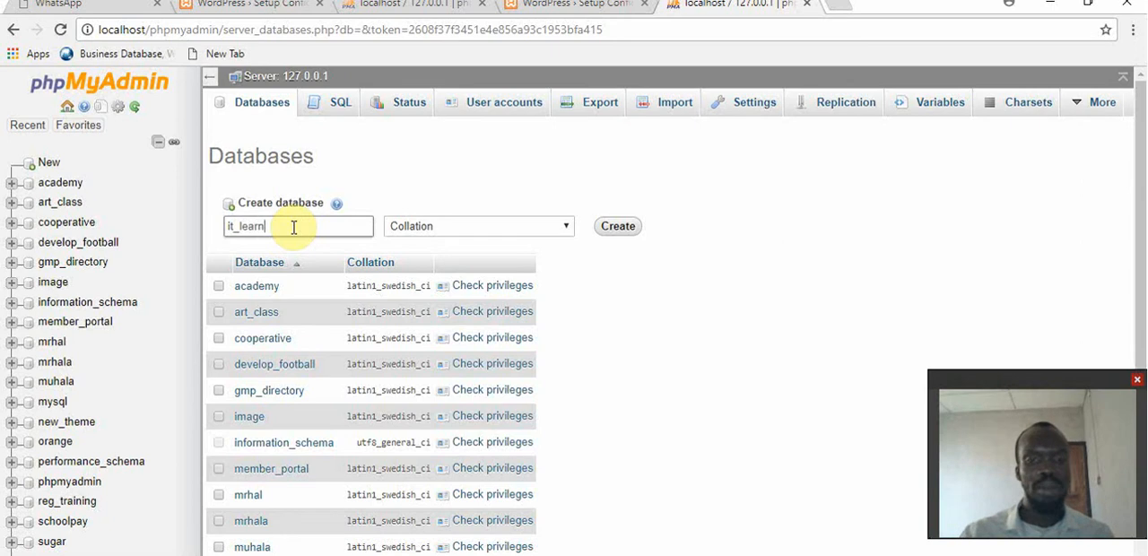
click(619, 231)
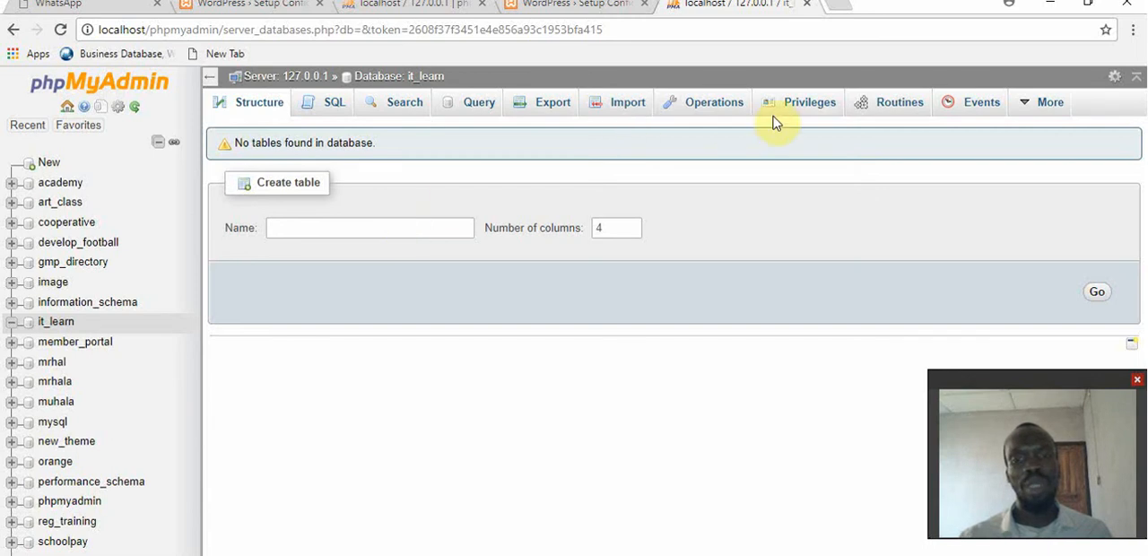
Start a new user account from the it_learn database's privileges, with user name instructor and host name set to Local.
click(805, 108)
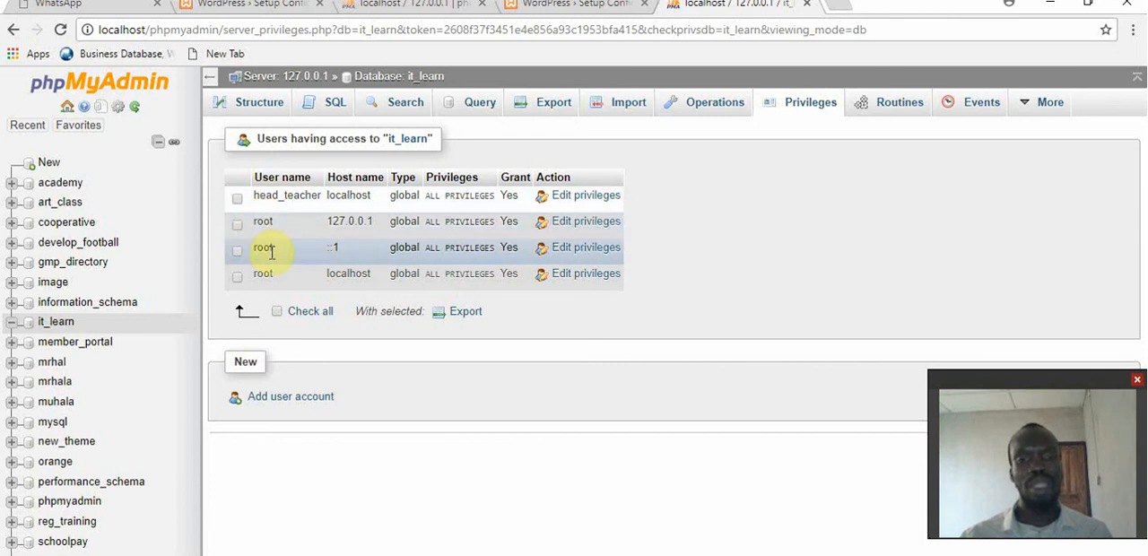
click(291, 397)
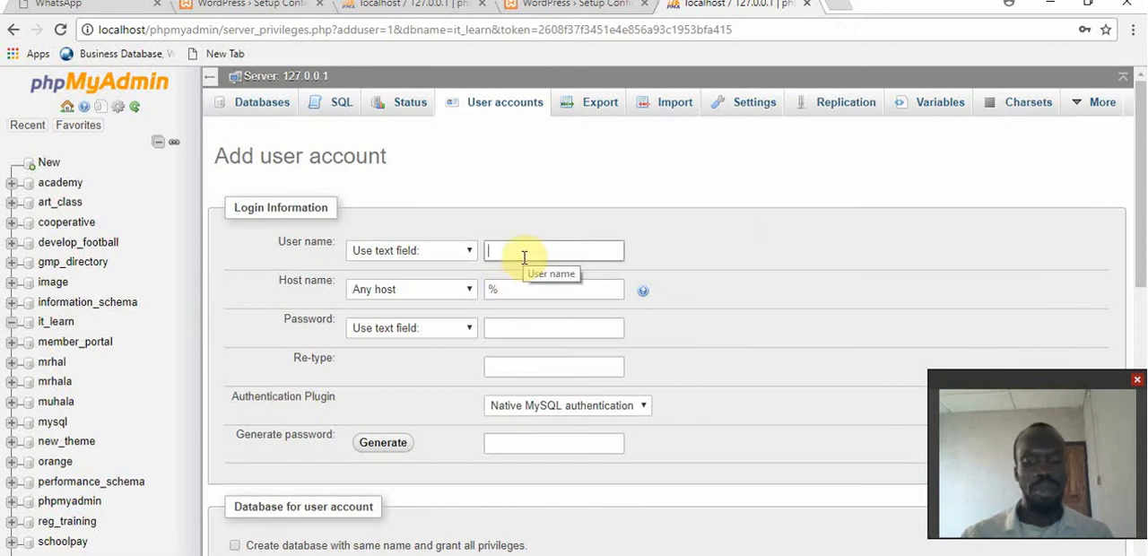
text(inst)
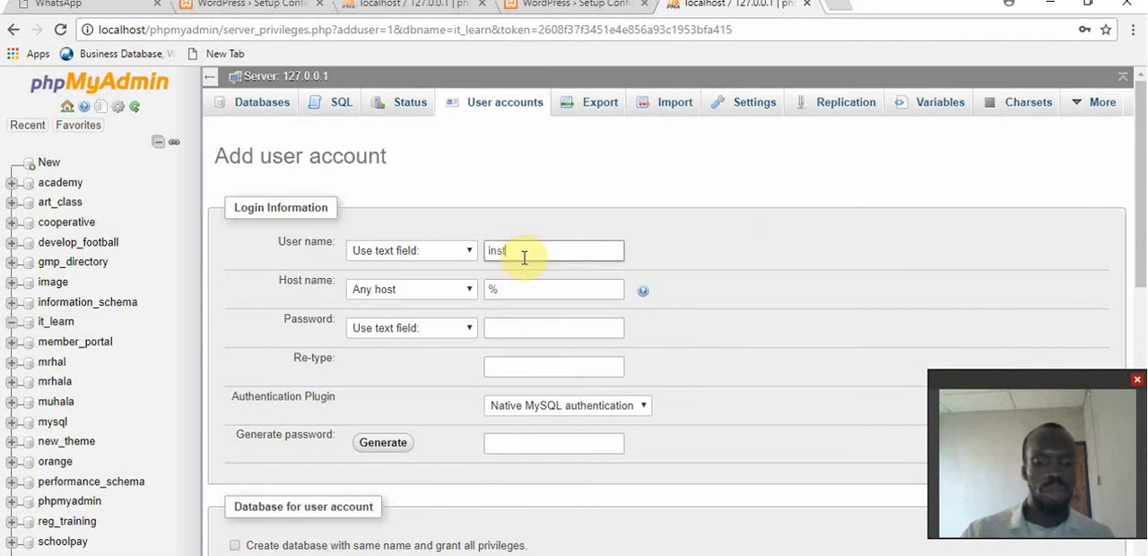
text(ructer)
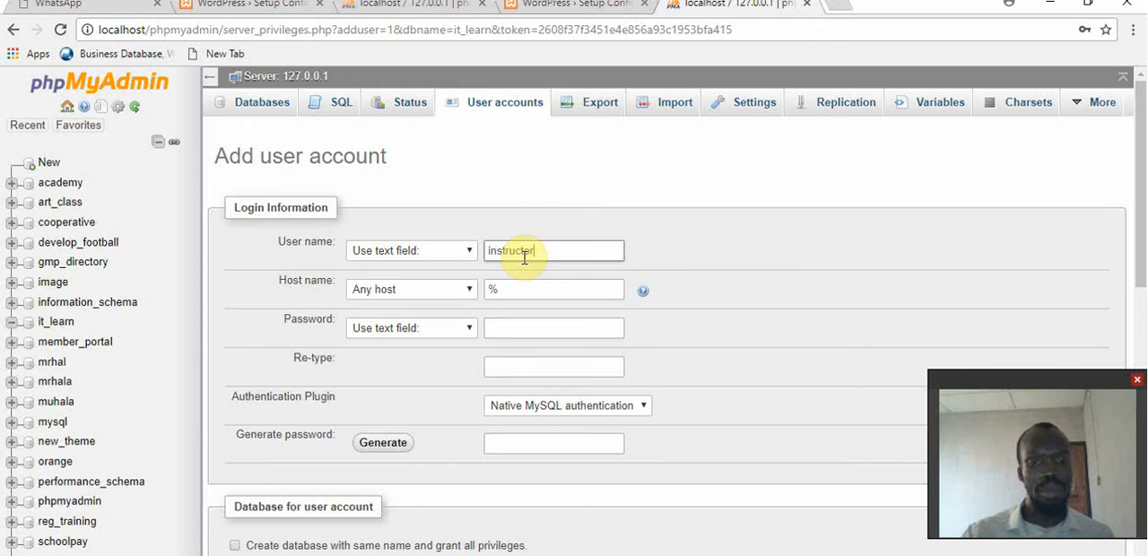
click(453, 294)
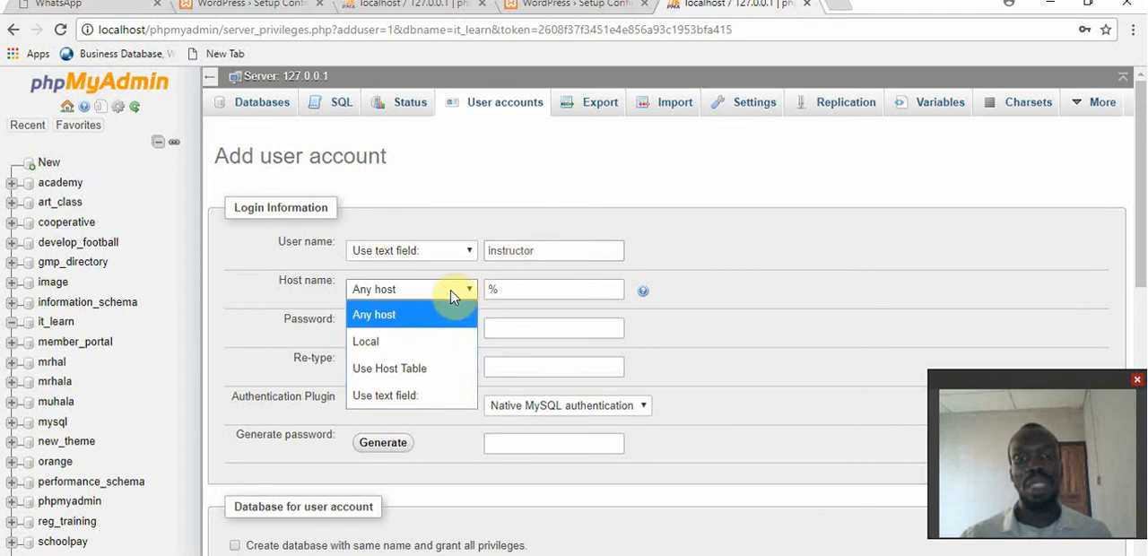
click(415, 345)
click(520, 290)
Enter the new account's password and repeat it in the confirmation field.
click(531, 327)
click(530, 326)
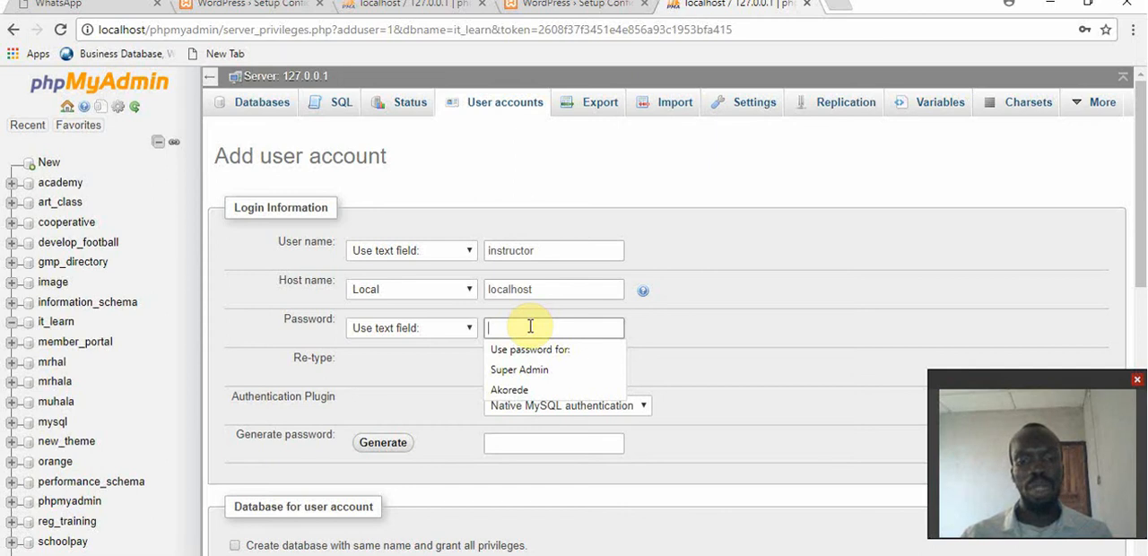
text(1234)
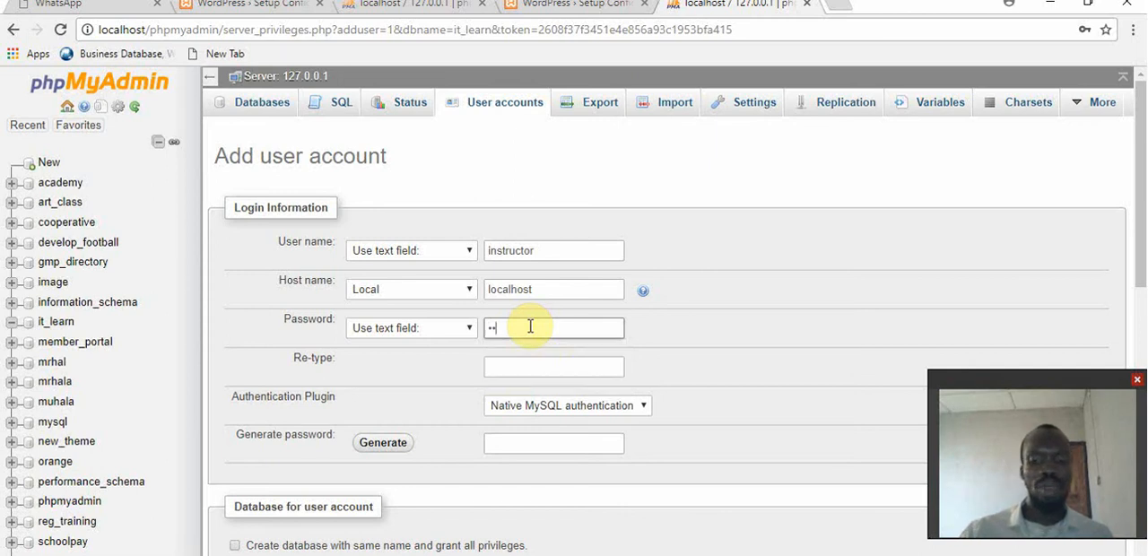
text(567890)
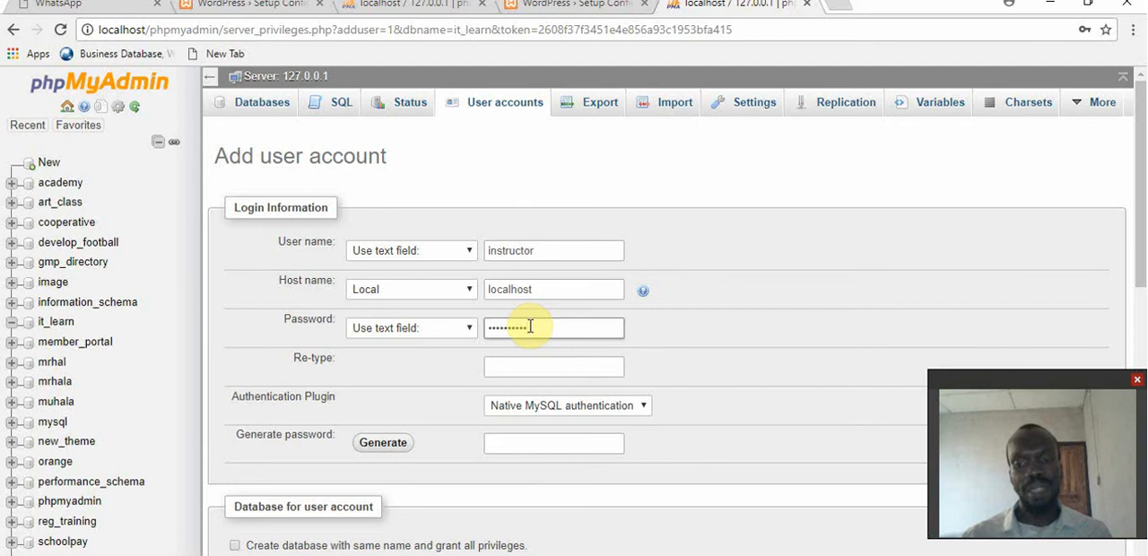
click(532, 366)
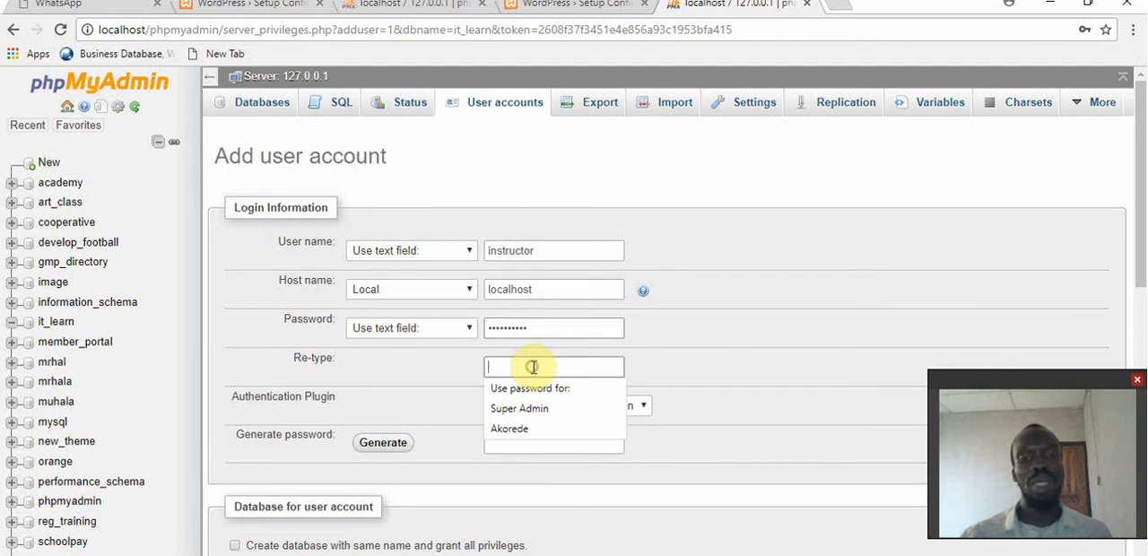
text(instru)
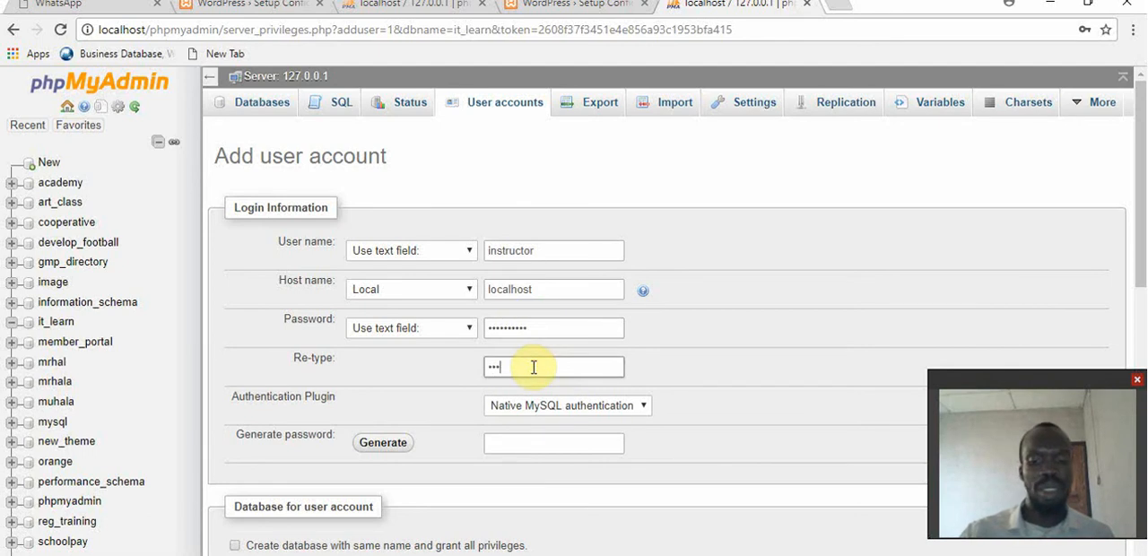
text(ctor)
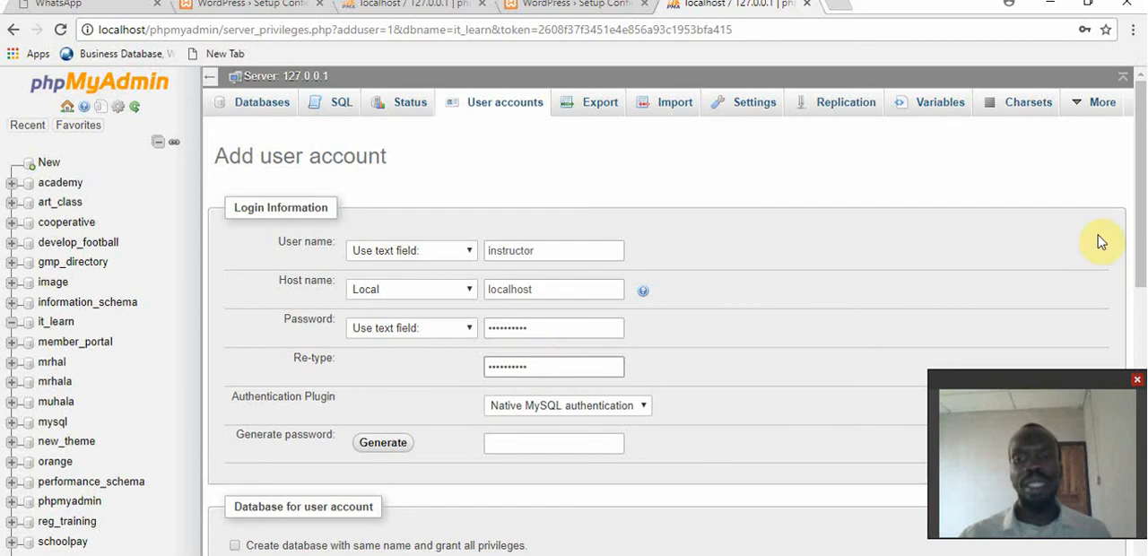
Grant the new account all global privileges and create it, declining the browser's offer to save the password.
drag(1143, 202, 1139, 275)
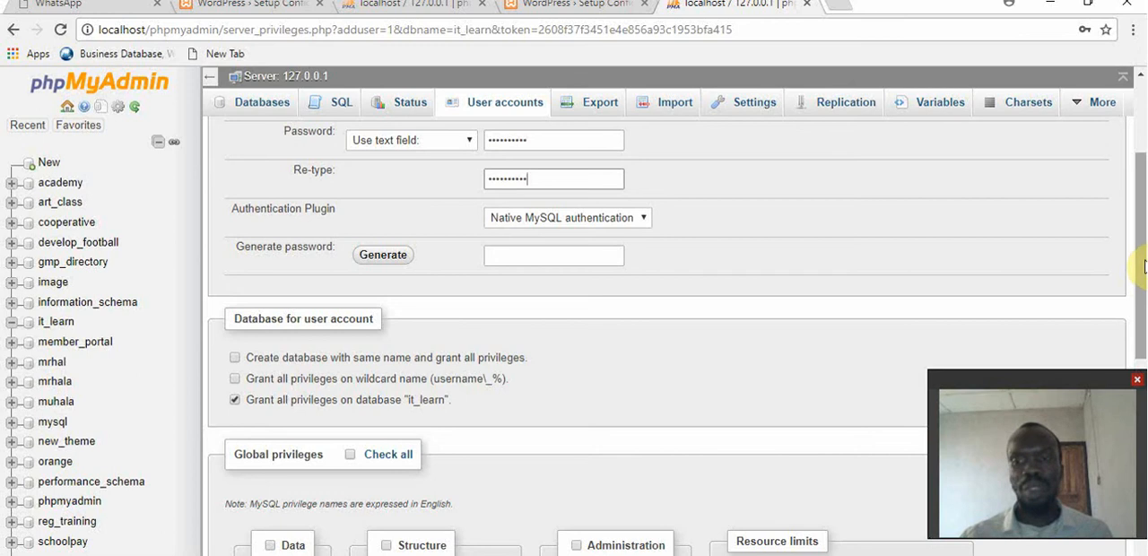
drag(1138, 250, 1139, 380)
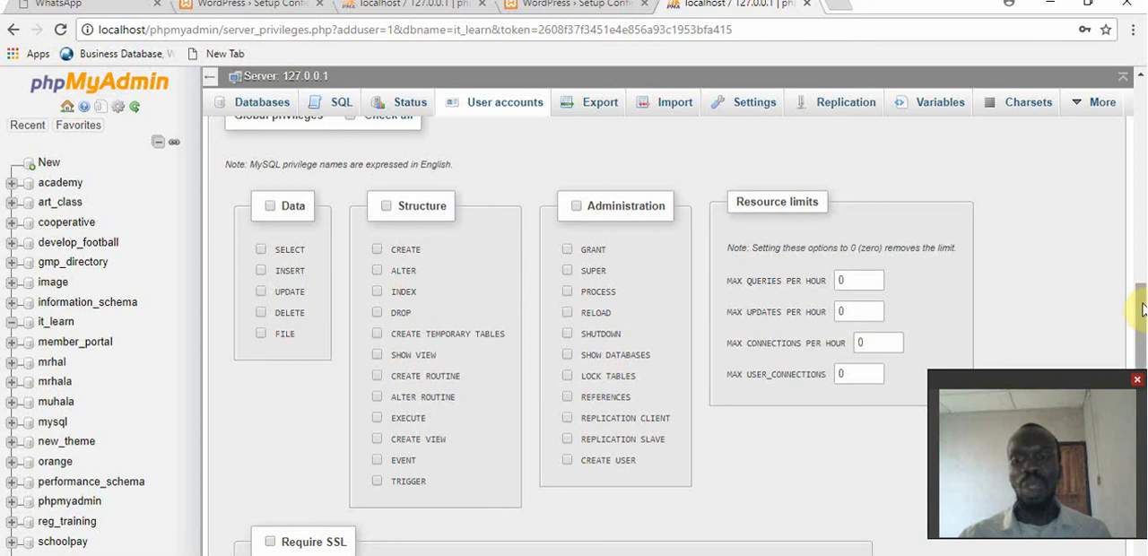
drag(1140, 300, 1141, 277)
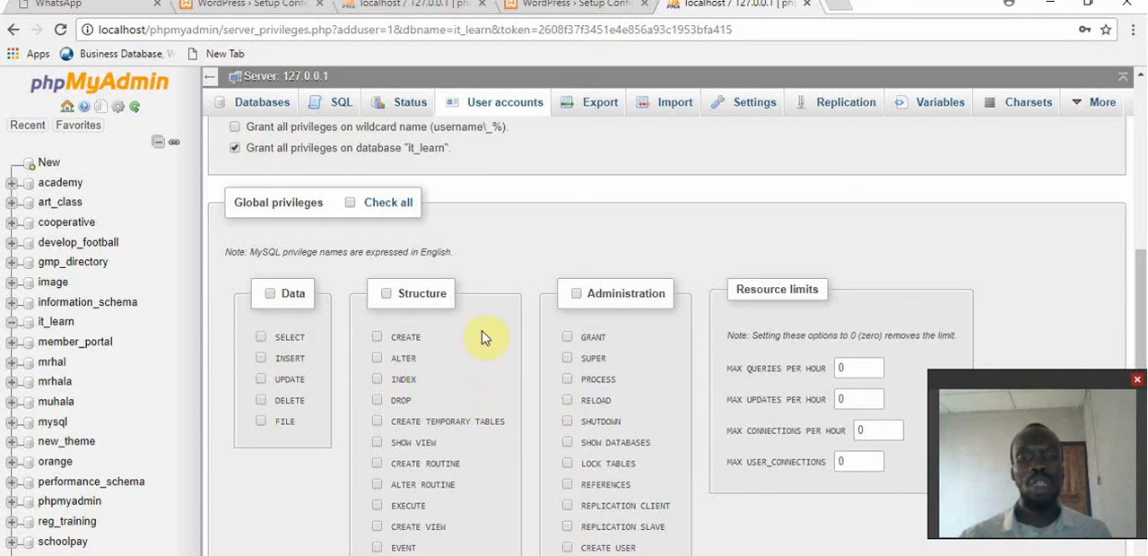
click(386, 206)
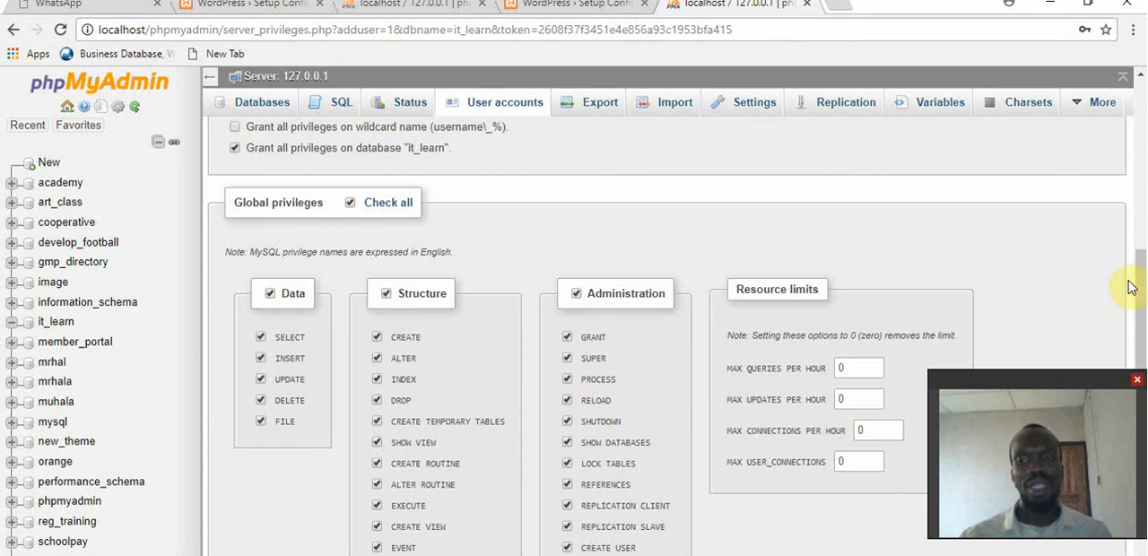
drag(1139, 278, 1146, 407)
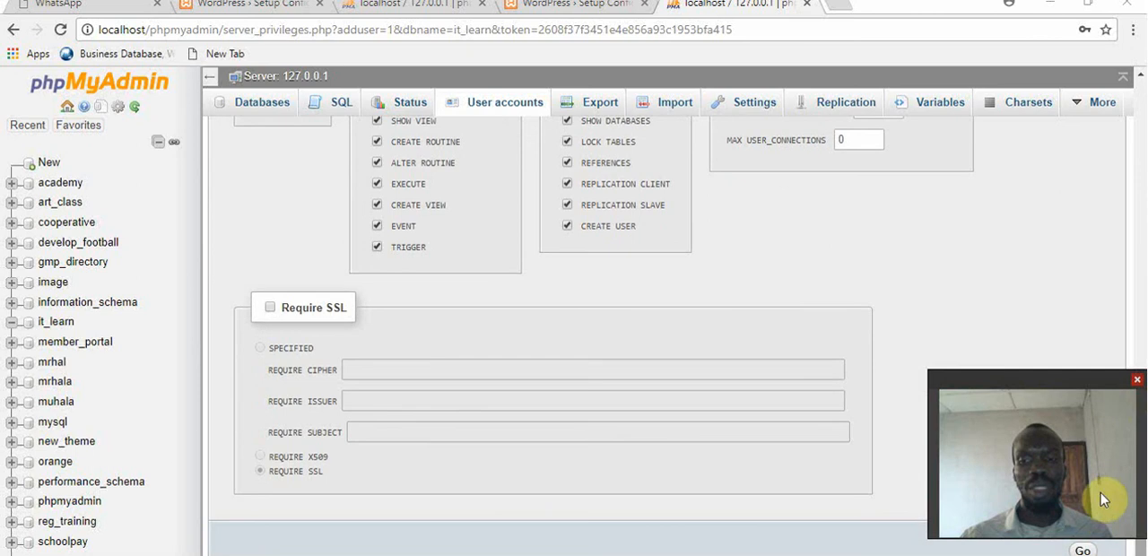
click(1083, 551)
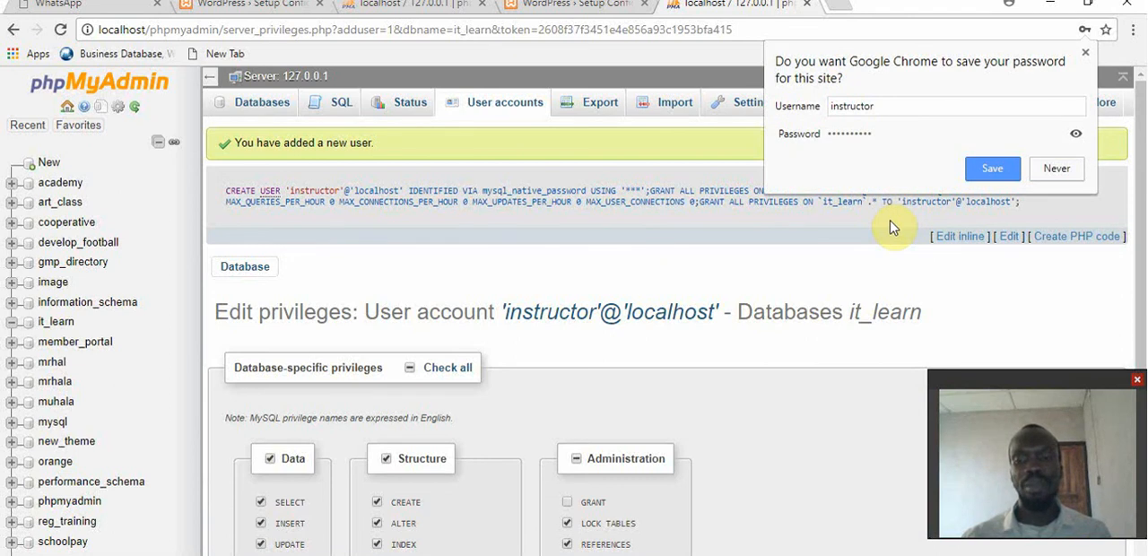
click(1057, 171)
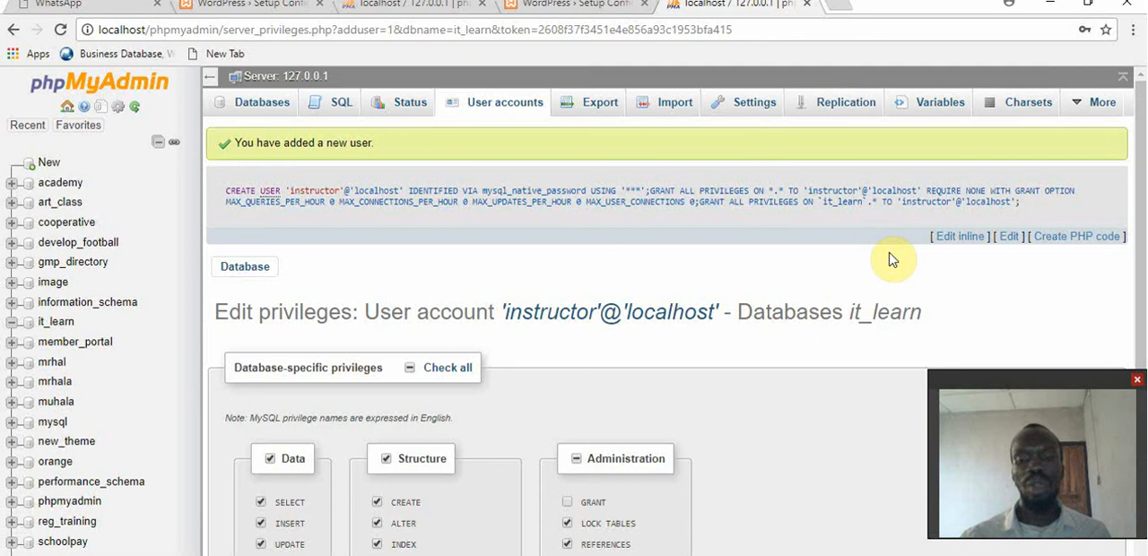